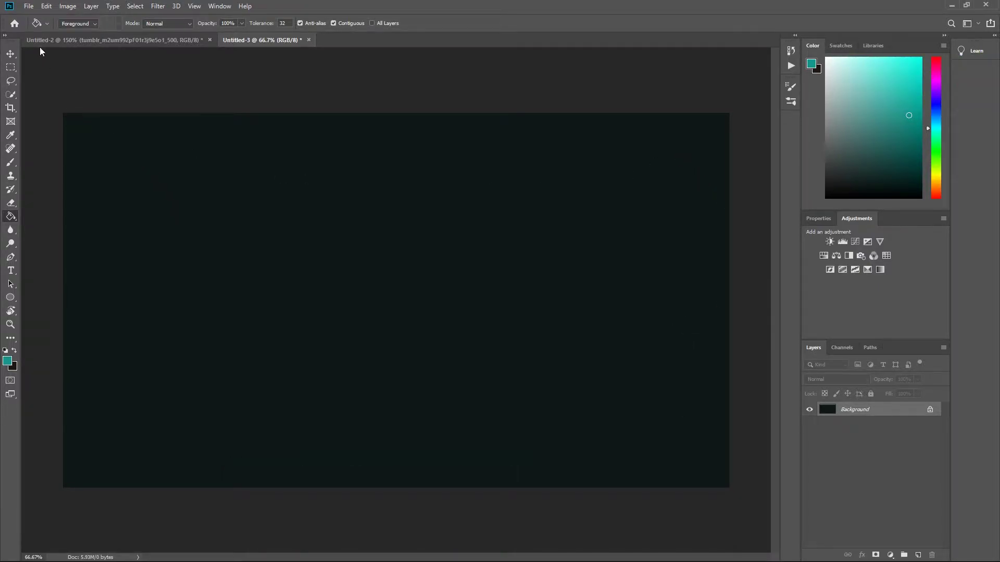
# Glance at the brush presets list, then bring the Brusheezy brush site to the front
pyautogui.click(790, 102)
pyautogui.scroll(2, 656, 184)
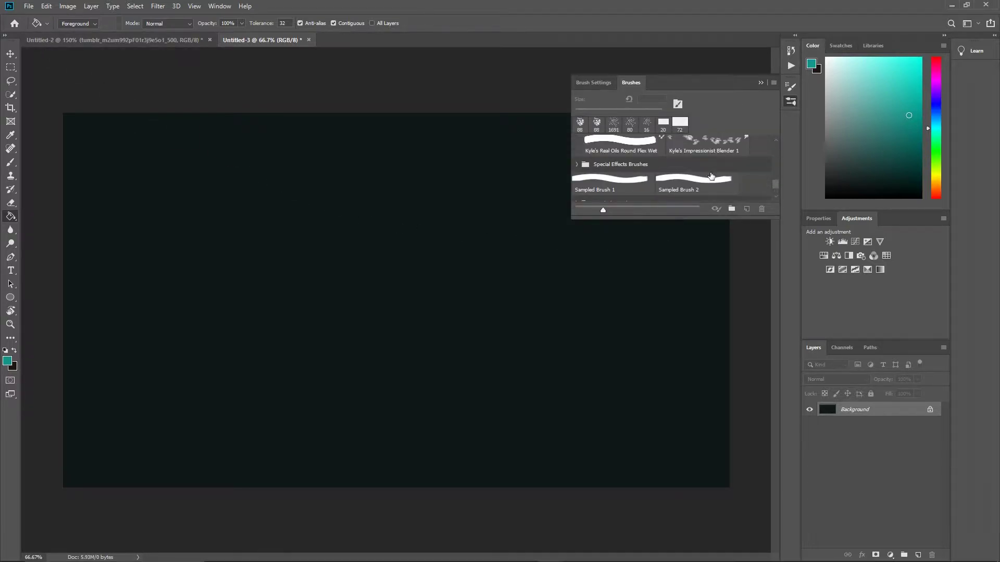
pyautogui.scroll(2, 576, 147)
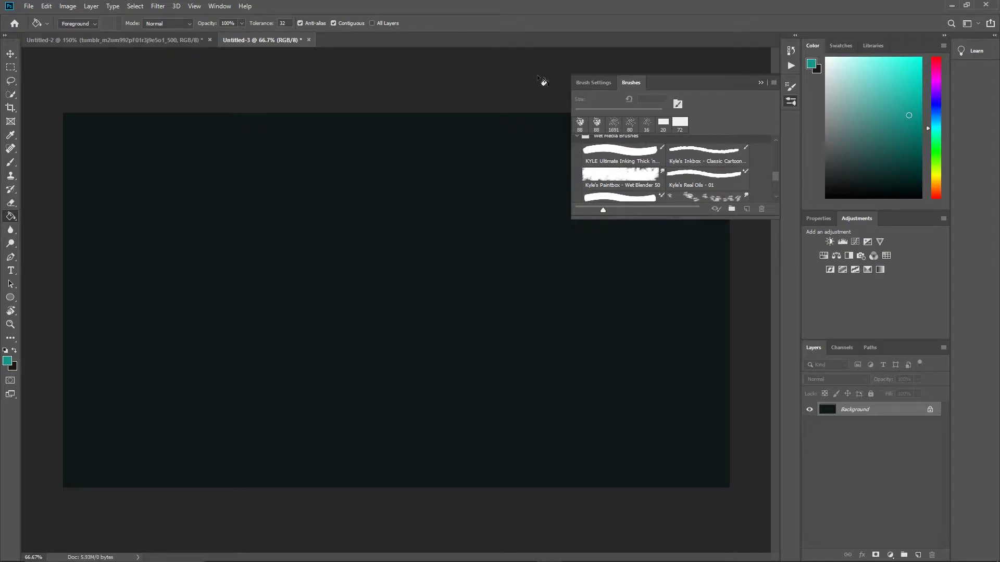
pyautogui.click(767, 87)
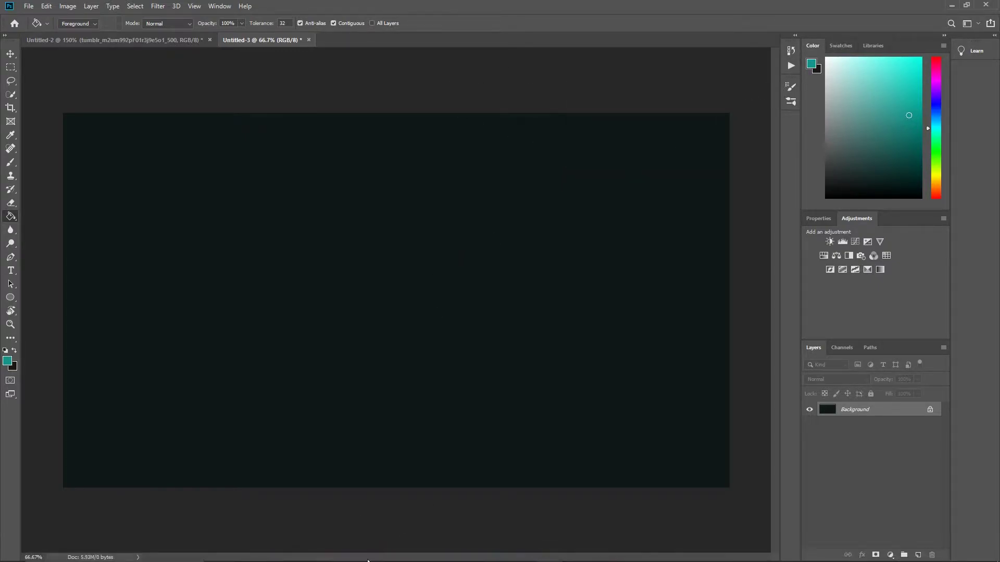
pyautogui.click(308, 515)
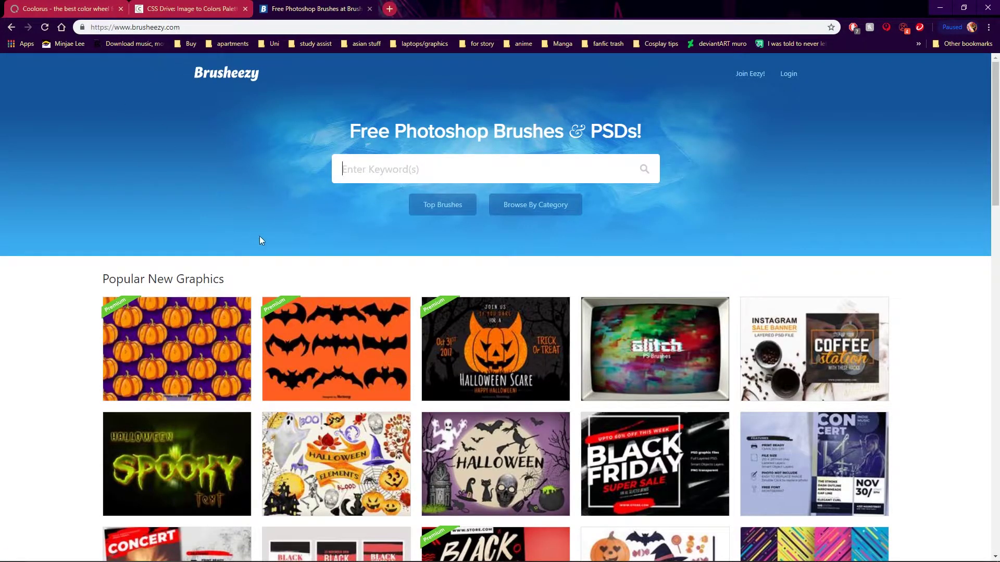
pyautogui.scroll(-1, 276, 251)
pyautogui.scroll(-2, 276, 251)
pyautogui.scroll(-2, 297, 261)
pyautogui.scroll(-2, 317, 272)
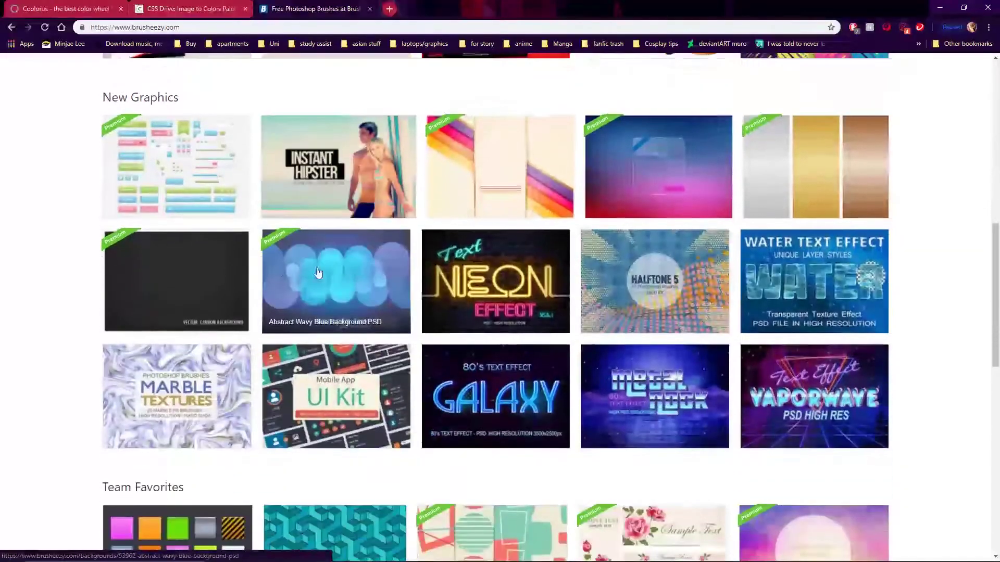
pyautogui.scroll(-3, 358, 91)
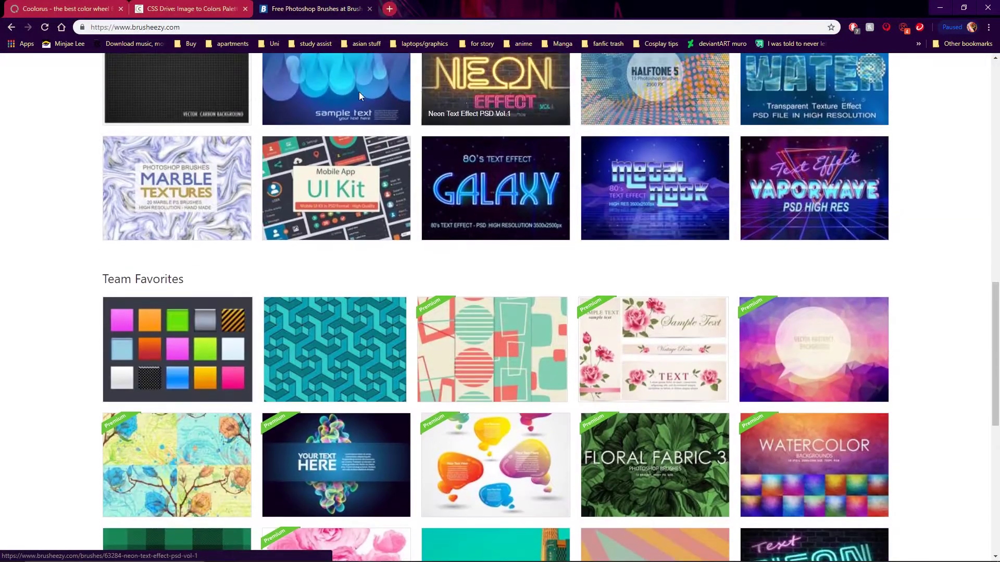
pyautogui.scroll(-1, 358, 92)
pyautogui.scroll(-1, 343, 234)
pyautogui.scroll(3, 314, 459)
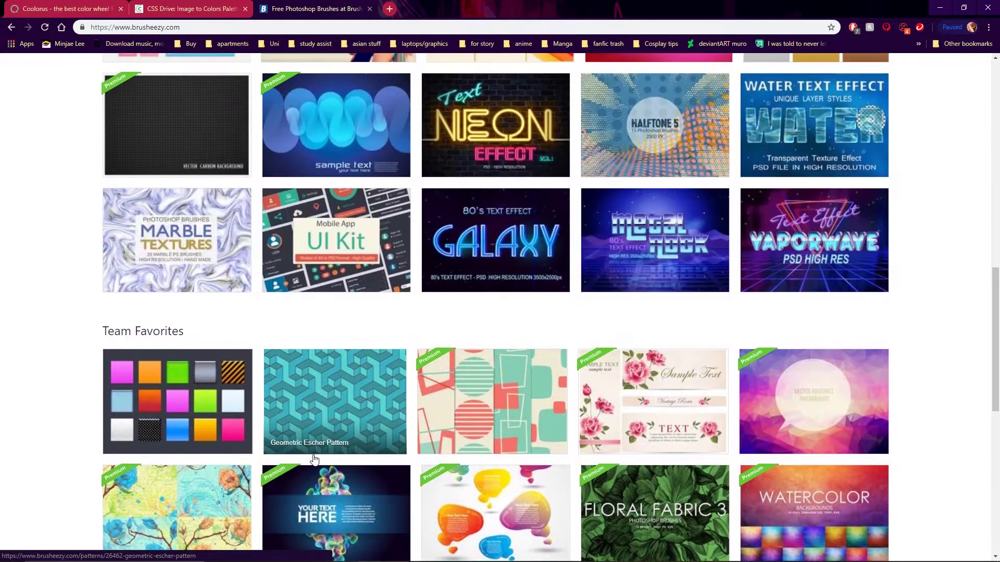
pyautogui.scroll(3, 315, 460)
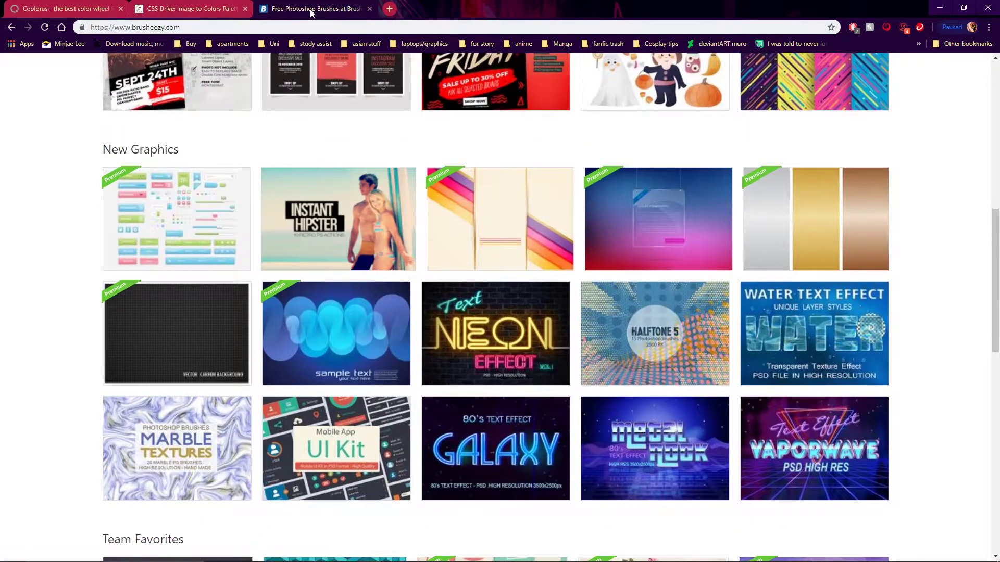
# Hide Chrome to return to Photoshop and select the Brush tool
pyautogui.click(941, 9)
pyautogui.click(49, 23)
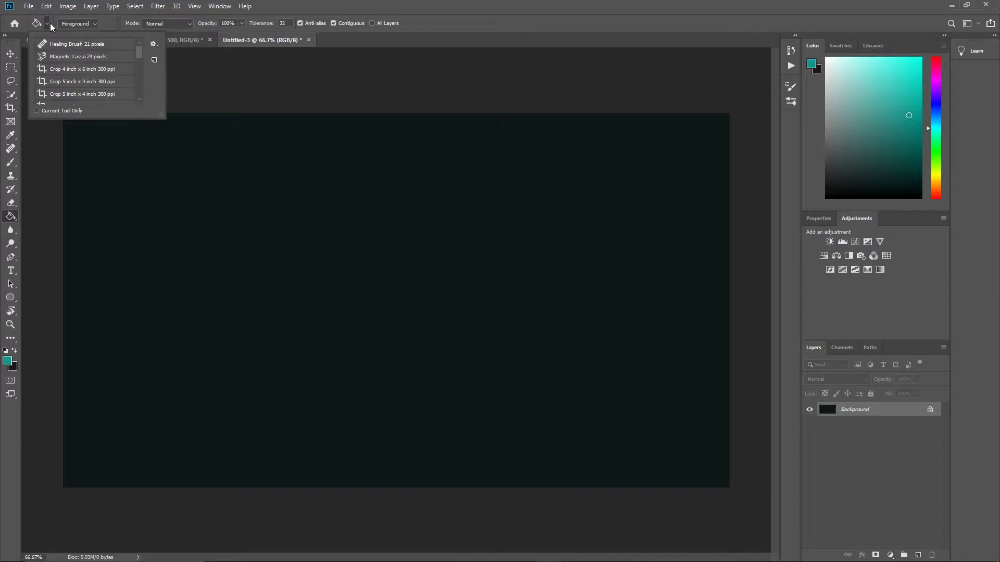
pyautogui.click(11, 162)
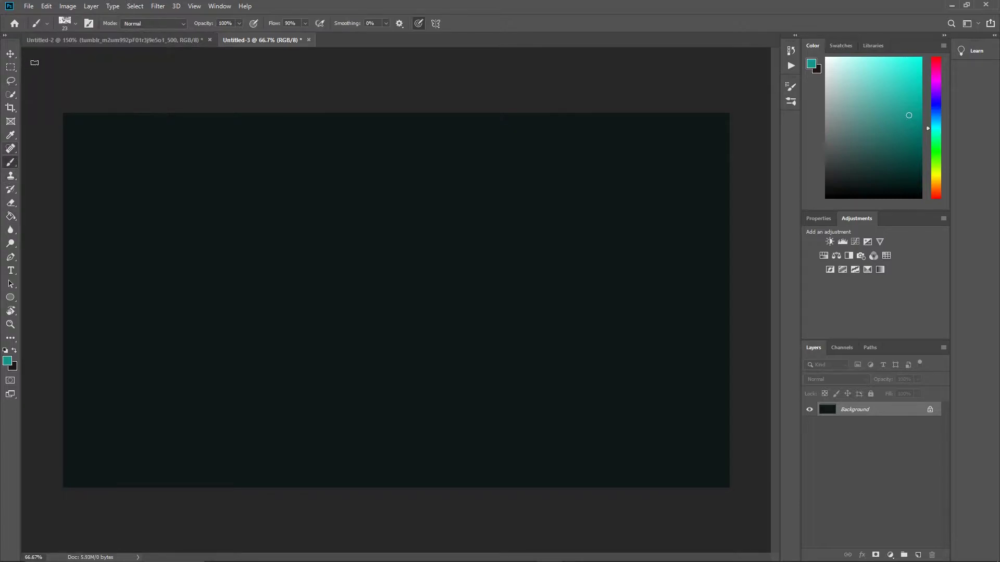
# Choose Glitch 3 from the 20 Glitch Brushes set and size it to 187 px
pyautogui.click(72, 25)
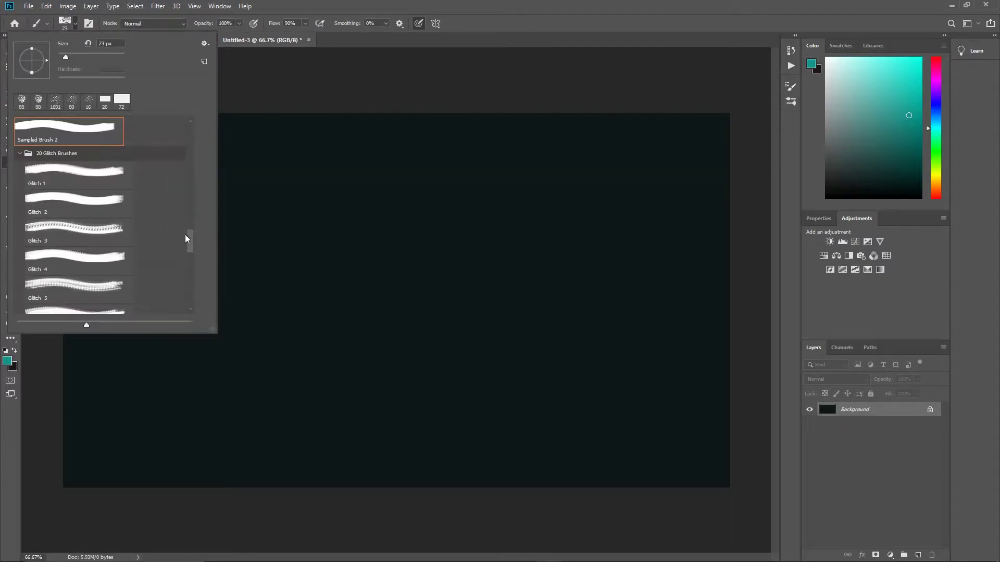
pyautogui.scroll(2, 186, 239)
pyautogui.click(20, 193)
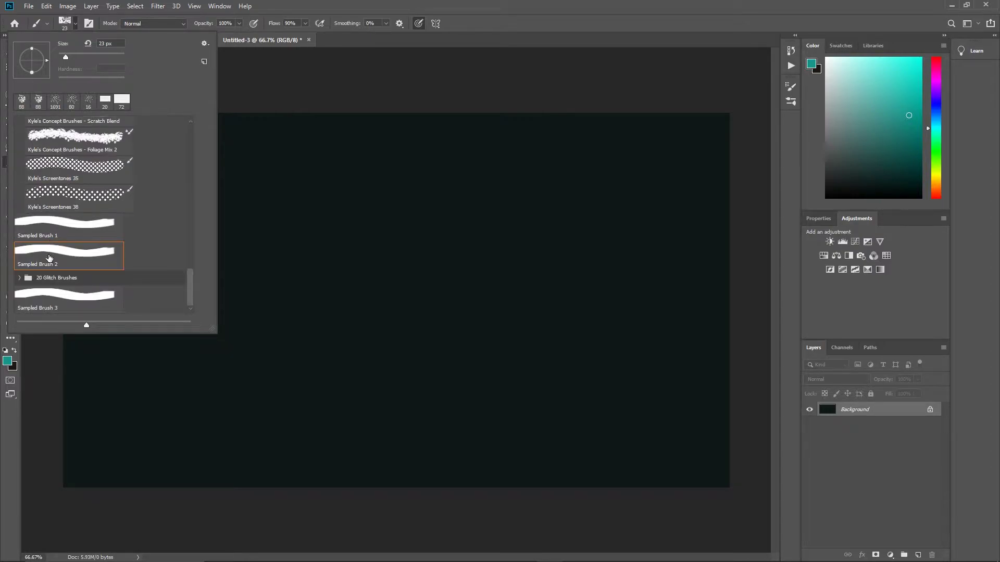
pyautogui.click(20, 277)
pyautogui.scroll(-2, 37, 241)
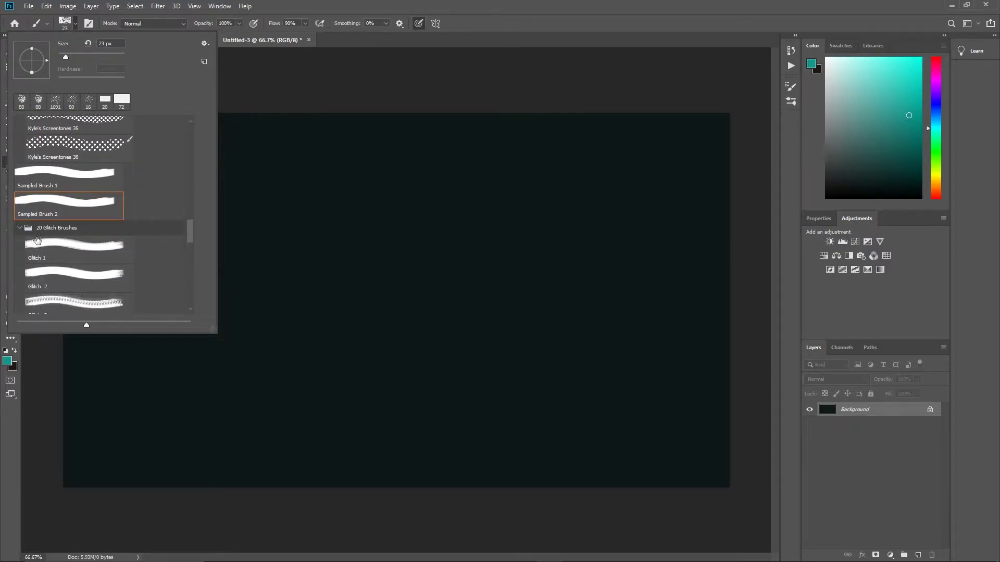
pyautogui.scroll(-1, 36, 241)
pyautogui.click(55, 278)
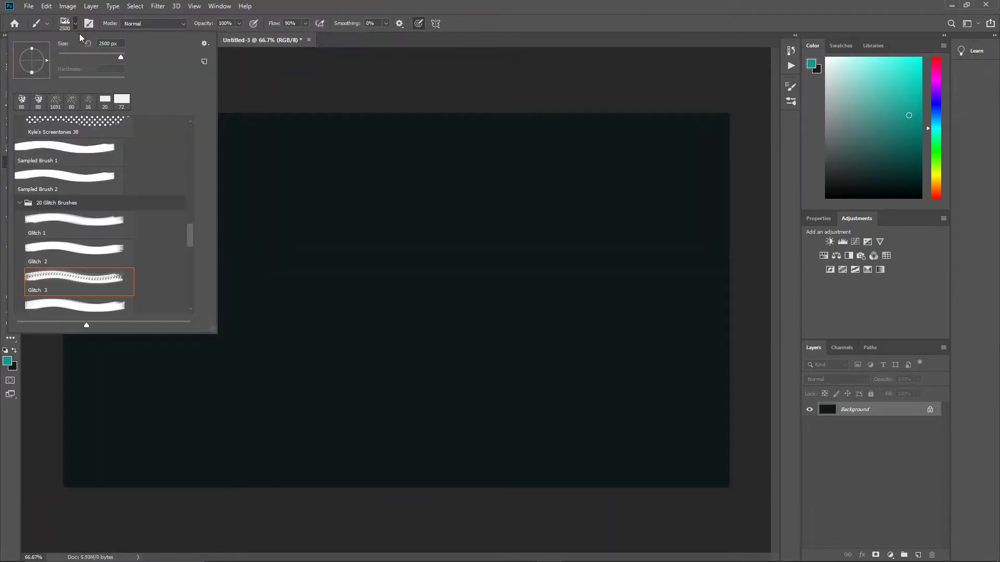
pyautogui.click(90, 58)
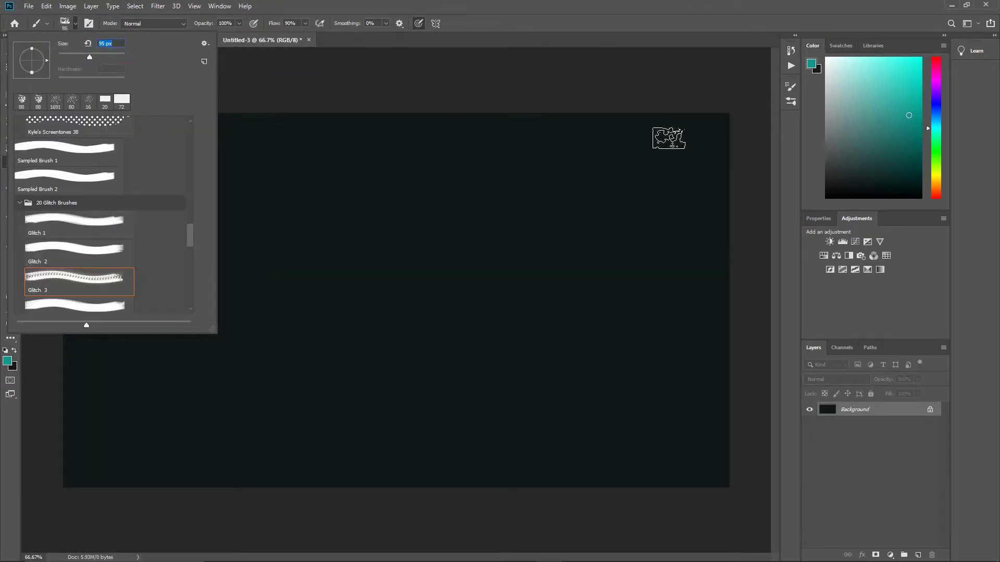
pyautogui.click(106, 55)
# Stamp six overlapping teal Glitch 3 prints across the dark canvas, then open Brush Settings
pyautogui.click(116, 59)
pyautogui.click(470, 252)
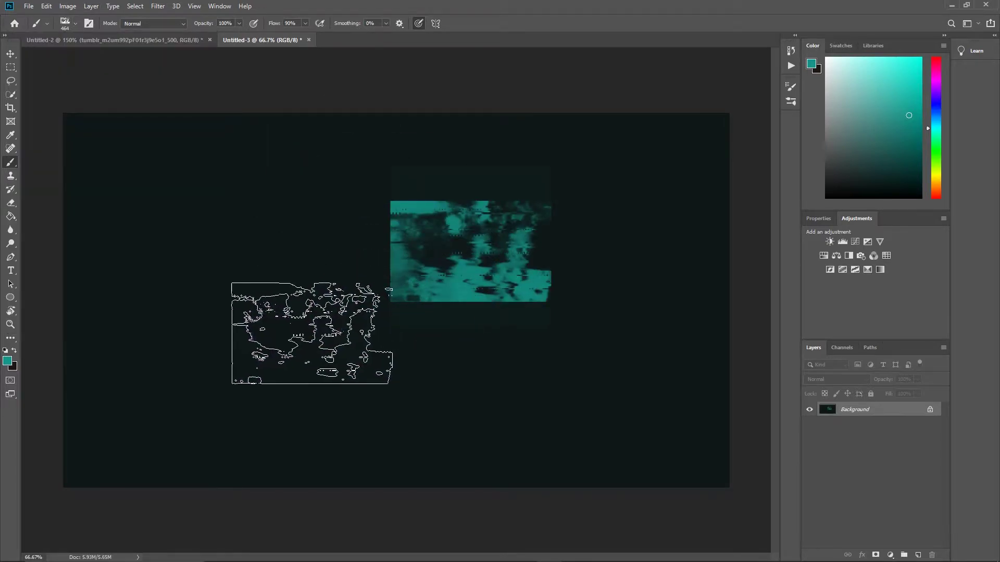
pyautogui.click(241, 225)
pyautogui.click(291, 377)
pyautogui.click(553, 397)
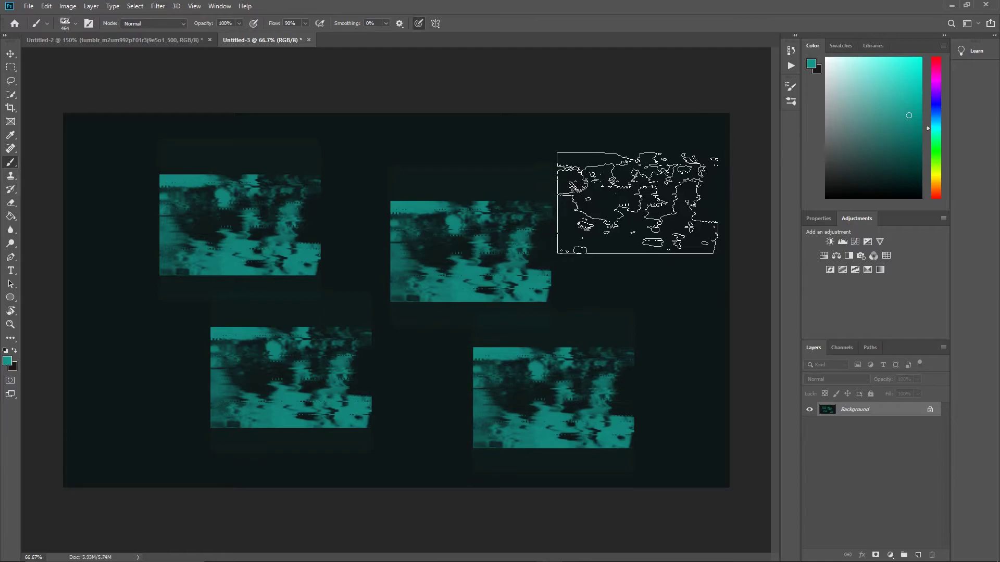
pyautogui.click(636, 203)
pyautogui.click(349, 290)
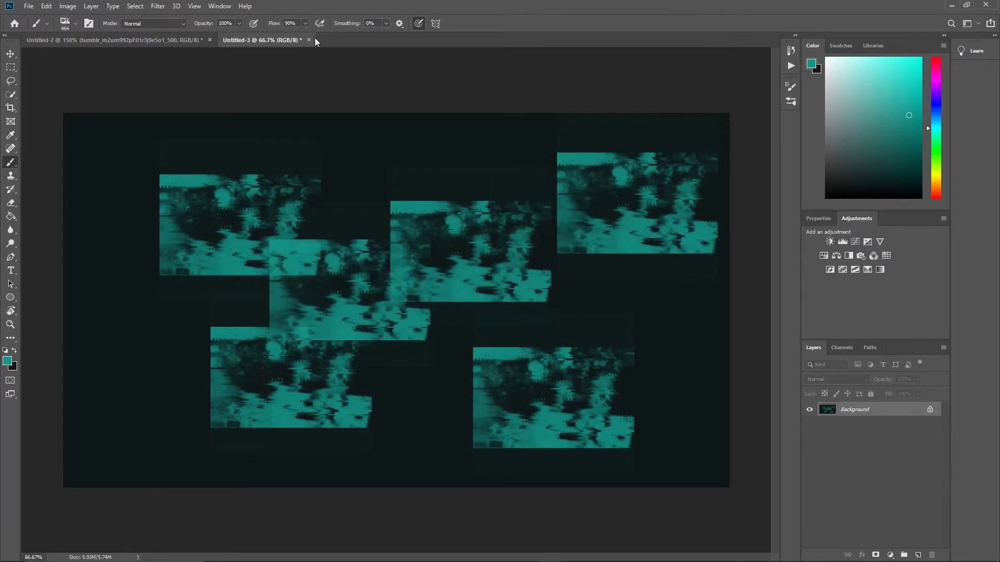
pyautogui.click(791, 87)
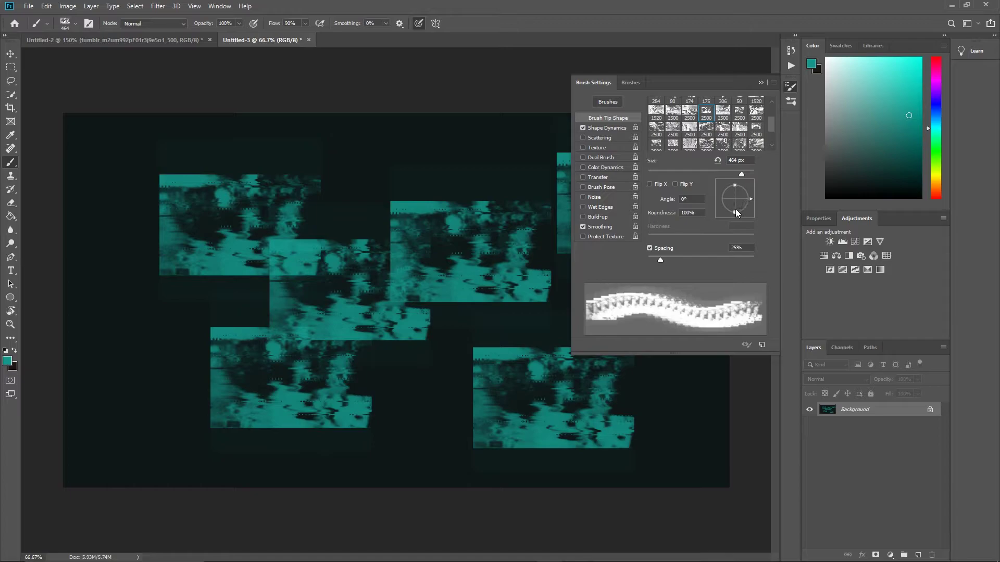
# Rotate the brush tip angle and stamp two tilted teal prints, top and lower left
pyautogui.moveTo(735, 208)
pyautogui.mouseDown()
pyautogui.moveTo(718, 193)
pyautogui.moveTo(758, 185)
pyautogui.mouseUp()
pyautogui.click(370, 188)
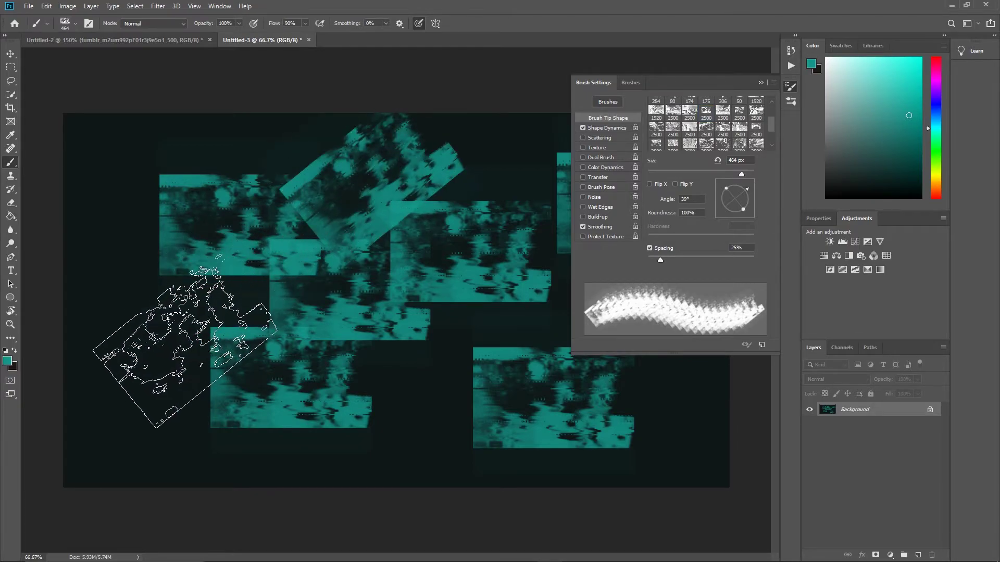
pyautogui.click(183, 344)
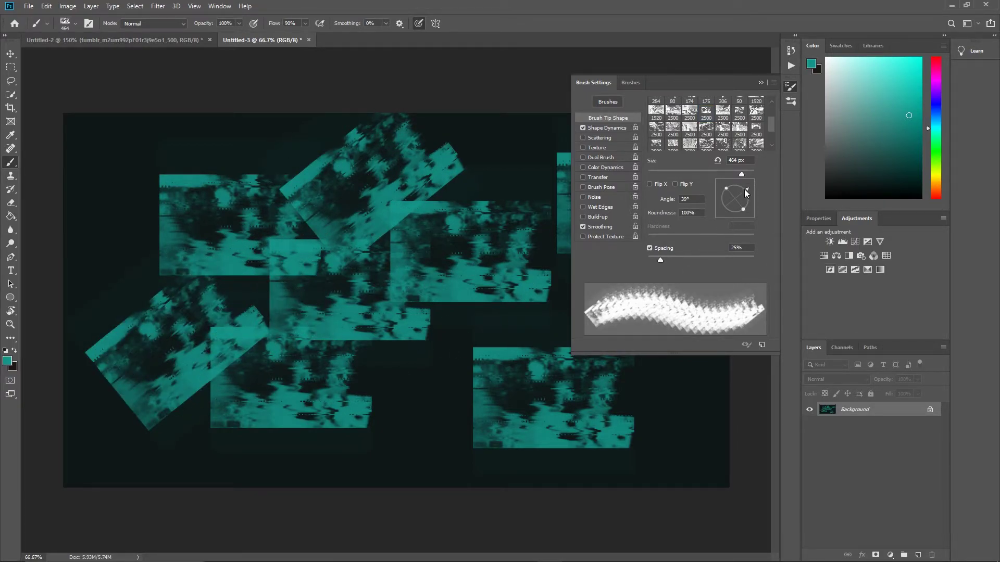
# Stamp an upright grey-teal print at -87° mid-canvas, then set roundness to 43%
pyautogui.moveTo(747, 190)
pyautogui.mouseDown()
pyautogui.moveTo(752, 218)
pyautogui.moveTo(735, 226)
pyautogui.mouseUp()
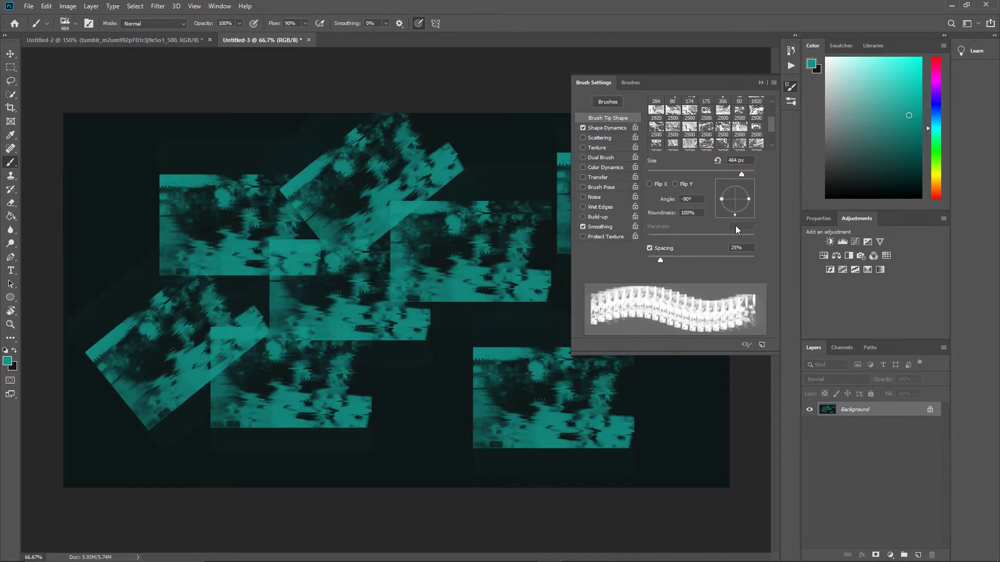
pyautogui.moveTo(849, 168); pyautogui.dragTo(859, 160)
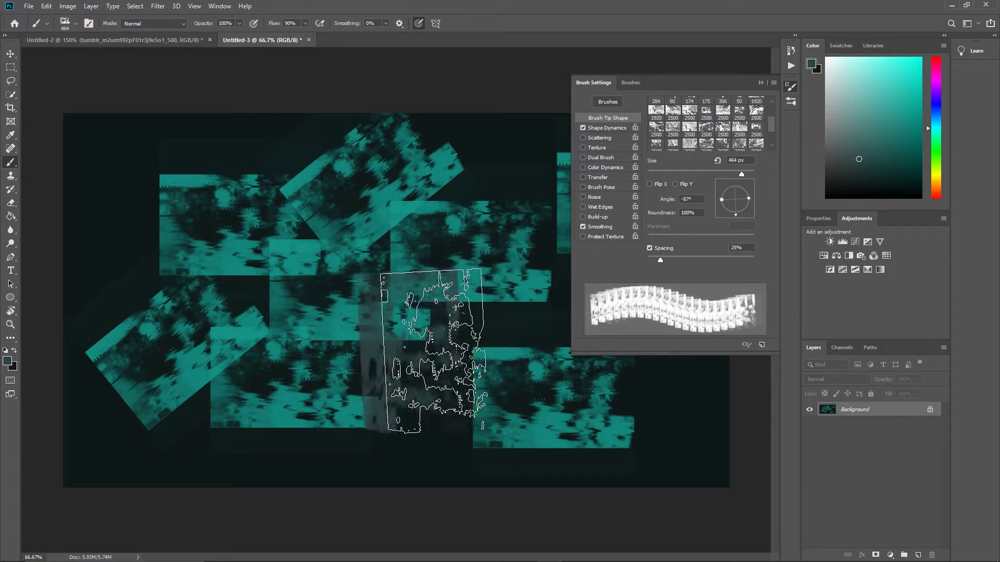
pyautogui.click(429, 349)
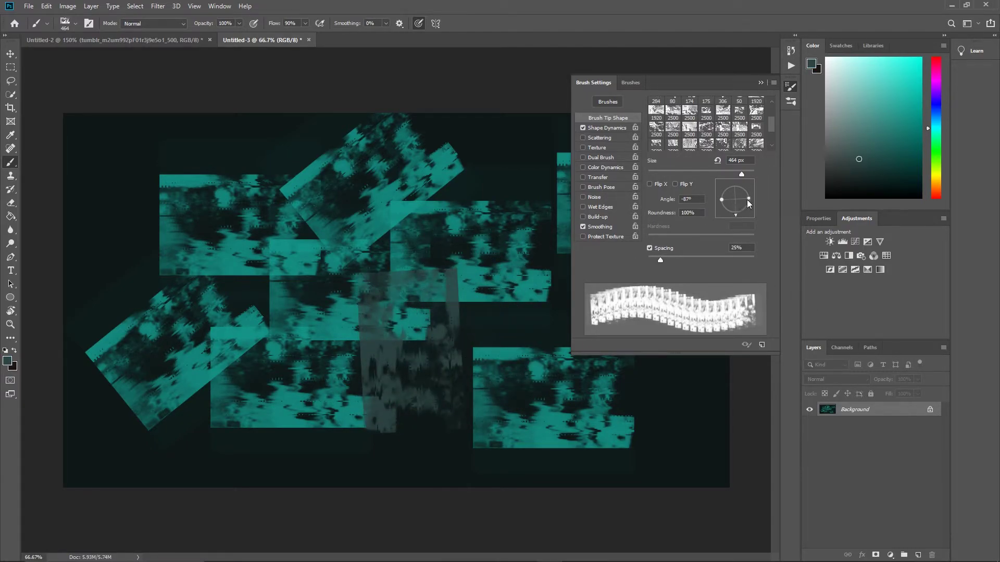
pyautogui.moveTo(748, 198); pyautogui.dragTo(738, 200)
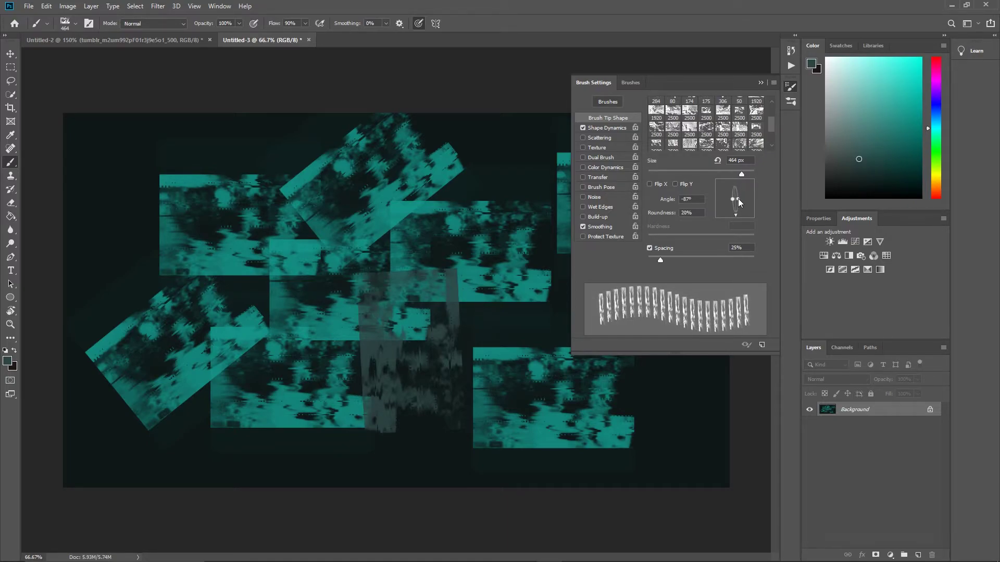
# Switch to purple, stamp five tall purple glitch marks, and toggle Flip Y on and off
pyautogui.moveTo(939, 116); pyautogui.dragTo(937, 84)
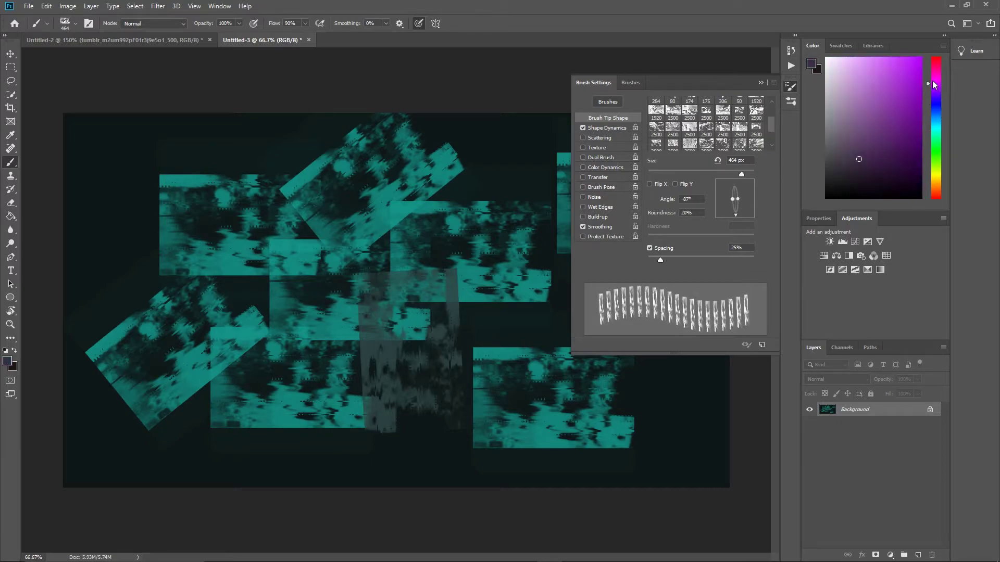
pyautogui.click(879, 94)
pyautogui.click(110, 196)
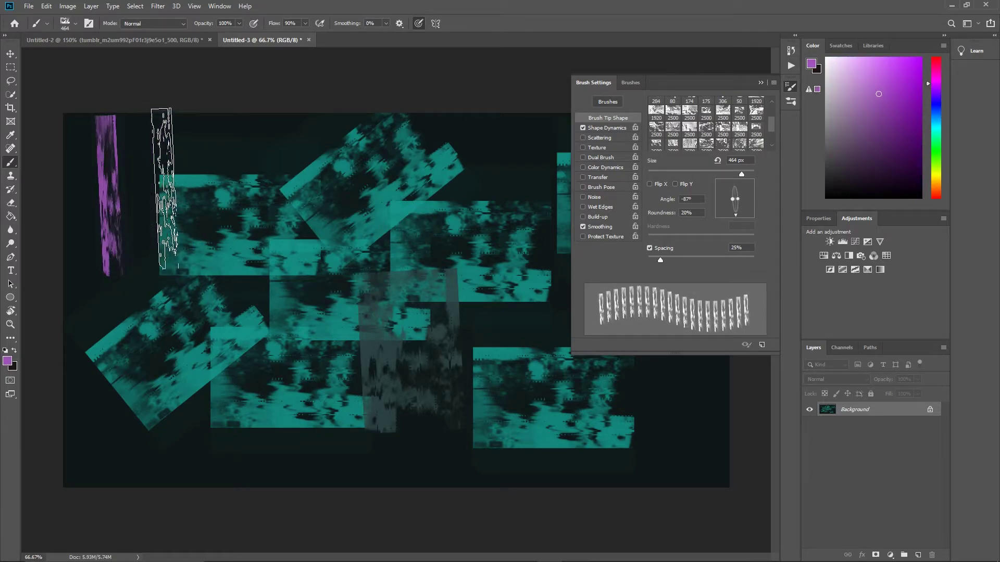
pyautogui.click(186, 187)
pyautogui.click(238, 359)
pyautogui.click(377, 339)
pyautogui.click(433, 211)
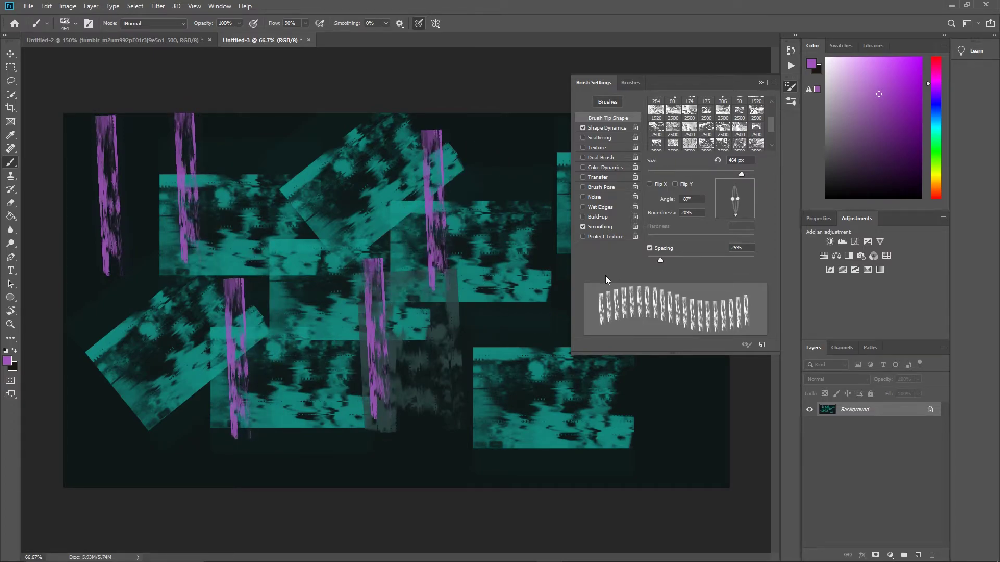
pyautogui.click(674, 184)
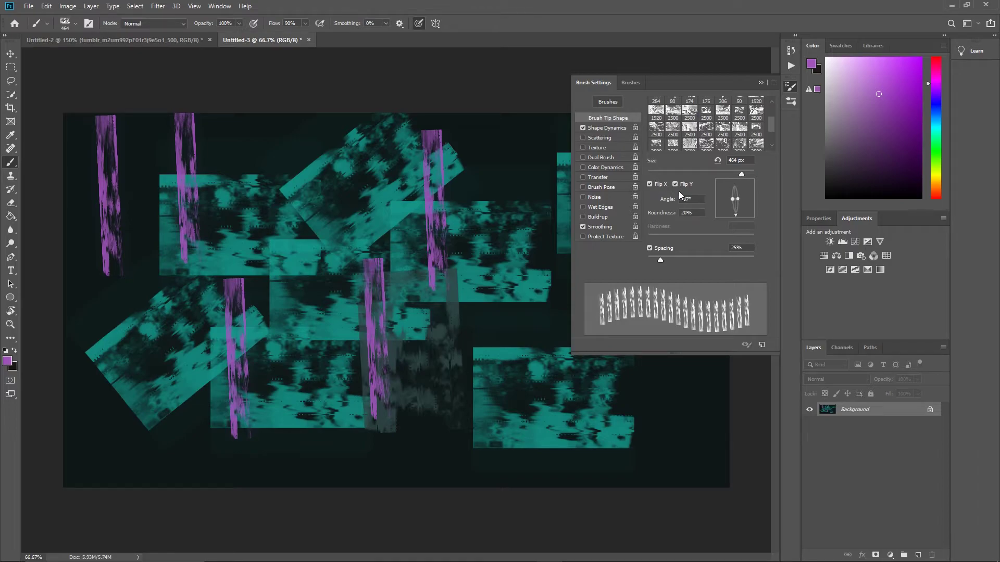
pyautogui.click(675, 184)
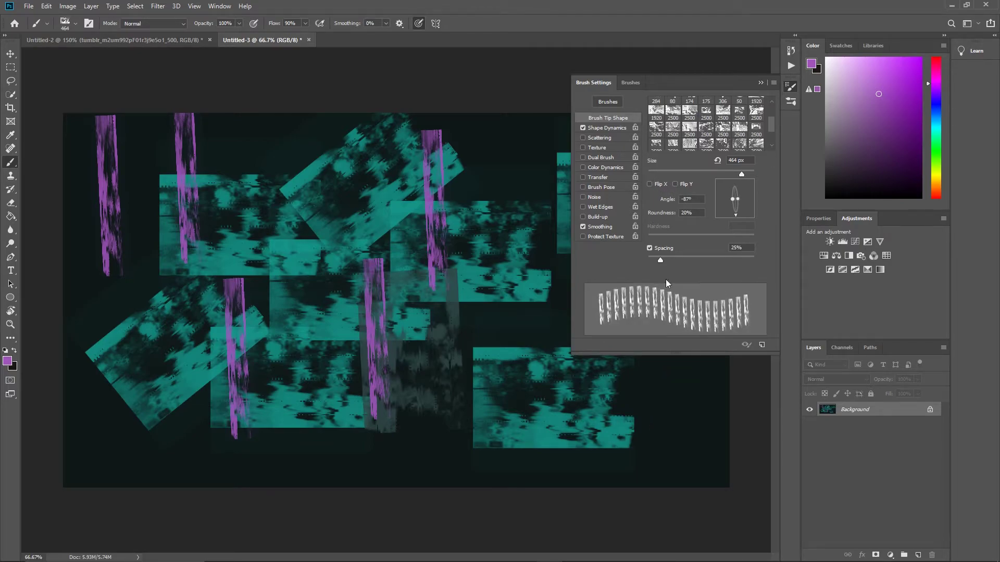
# With a 100% round, widely spaced tip, paint purple glitch blocks across the collage, then reduce spacing
pyautogui.moveTo(660, 259); pyautogui.dragTo(707, 261)
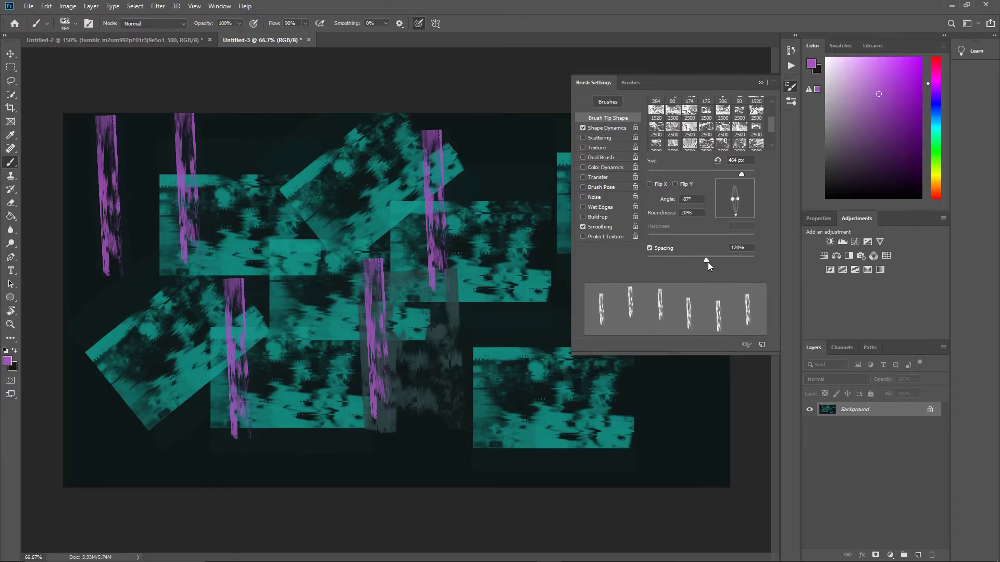
pyautogui.moveTo(738, 199); pyautogui.dragTo(749, 199)
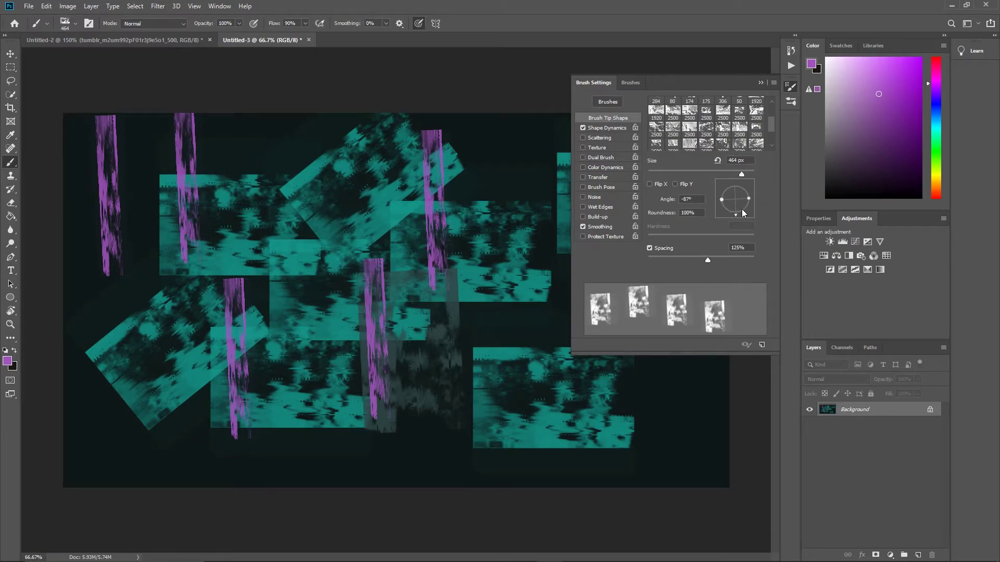
pyautogui.moveTo(708, 258)
pyautogui.mouseDown()
pyautogui.moveTo(758, 257)
pyautogui.moveTo(723, 259)
pyautogui.mouseUp()
pyautogui.moveTo(214, 238); pyautogui.dragTo(547, 227)
pyautogui.moveTo(721, 259)
pyautogui.mouseDown()
pyautogui.moveTo(628, 264)
pyautogui.moveTo(671, 260)
pyautogui.mouseUp()
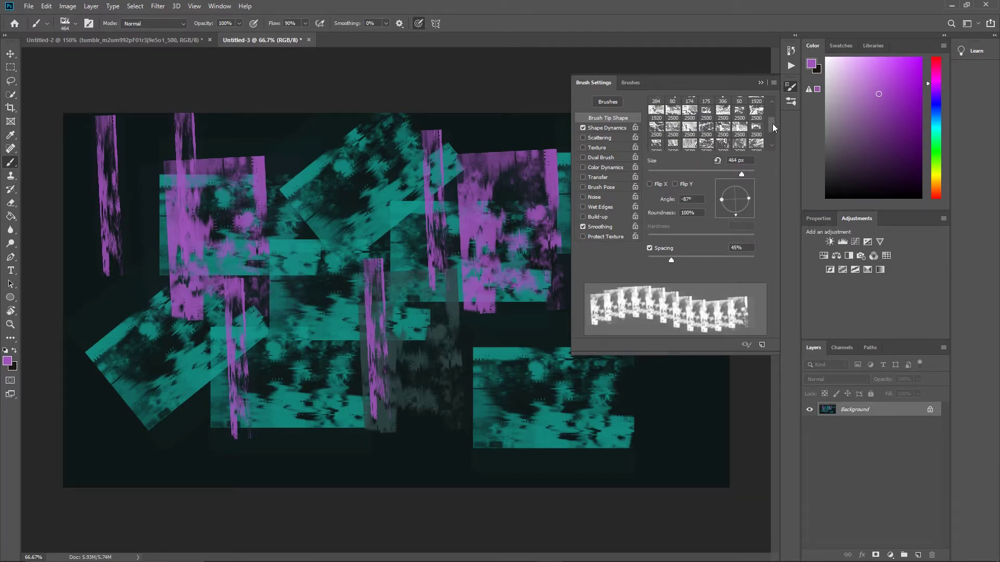
pyautogui.scroll(2, 772, 124)
# Paint olive-green dabs using the 60 px textured tip at about 104% spacing and 147 px
pyautogui.click(755, 102)
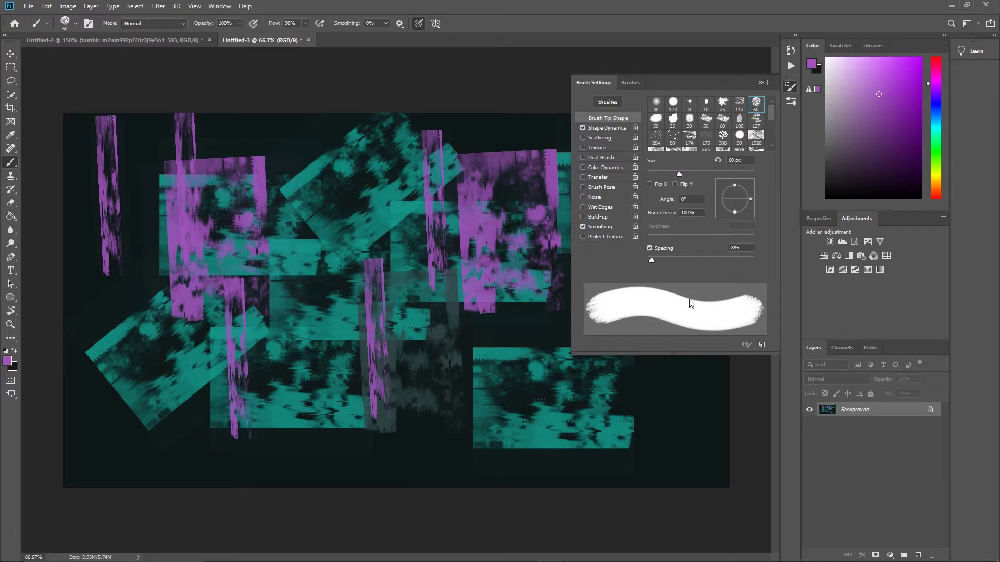
pyautogui.moveTo(651, 259); pyautogui.dragTo(701, 249)
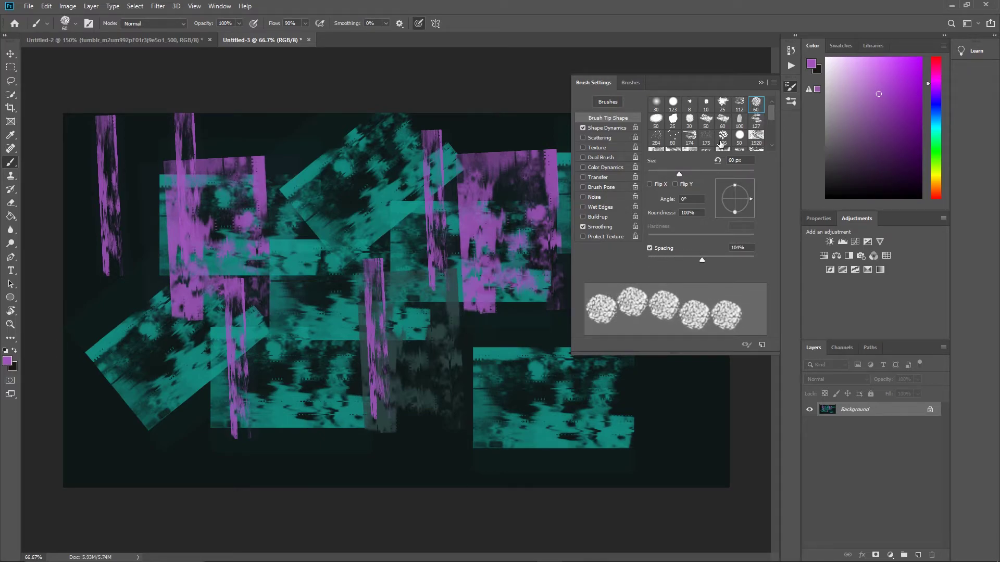
pyautogui.click(713, 170)
pyautogui.click(936, 169)
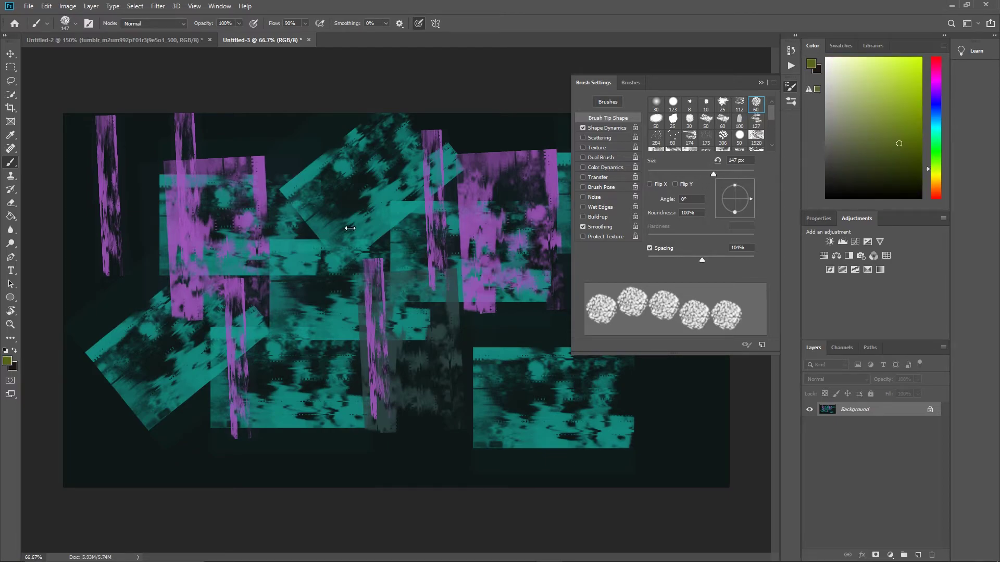
pyautogui.moveTo(130, 203)
pyautogui.mouseDown()
pyautogui.moveTo(336, 350)
pyautogui.moveTo(485, 259)
pyautogui.moveTo(315, 352)
pyautogui.moveTo(426, 260)
pyautogui.mouseUp()
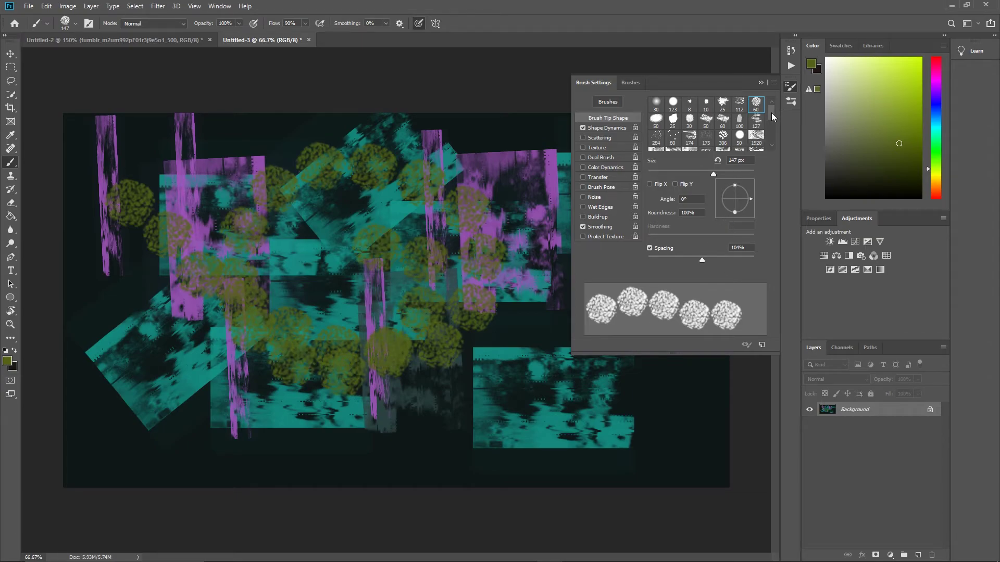
# Define the collage as a brush preset named Sampled Brush 4 via Edit > Define Brush Preset
pyautogui.click(794, 86)
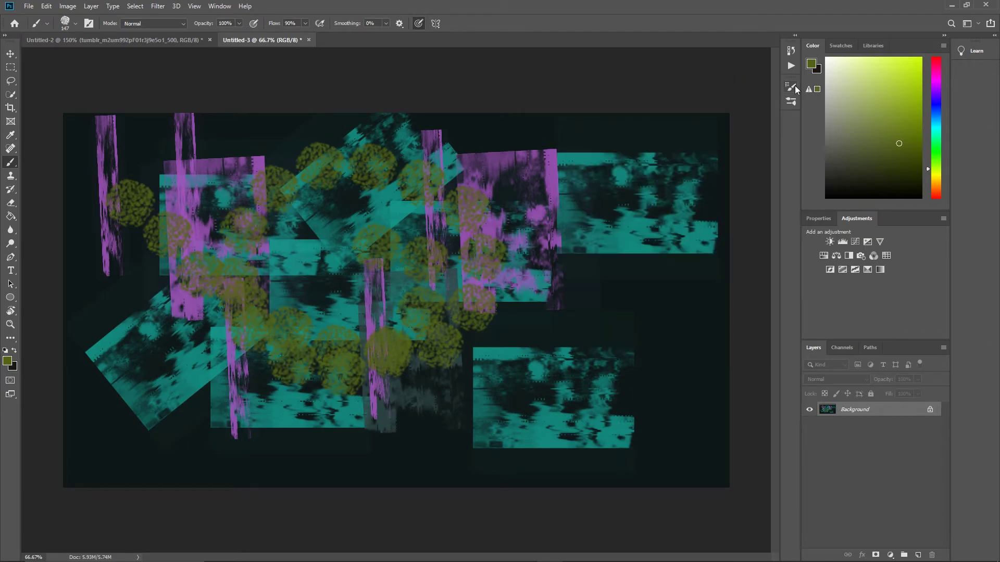
pyautogui.click(792, 101)
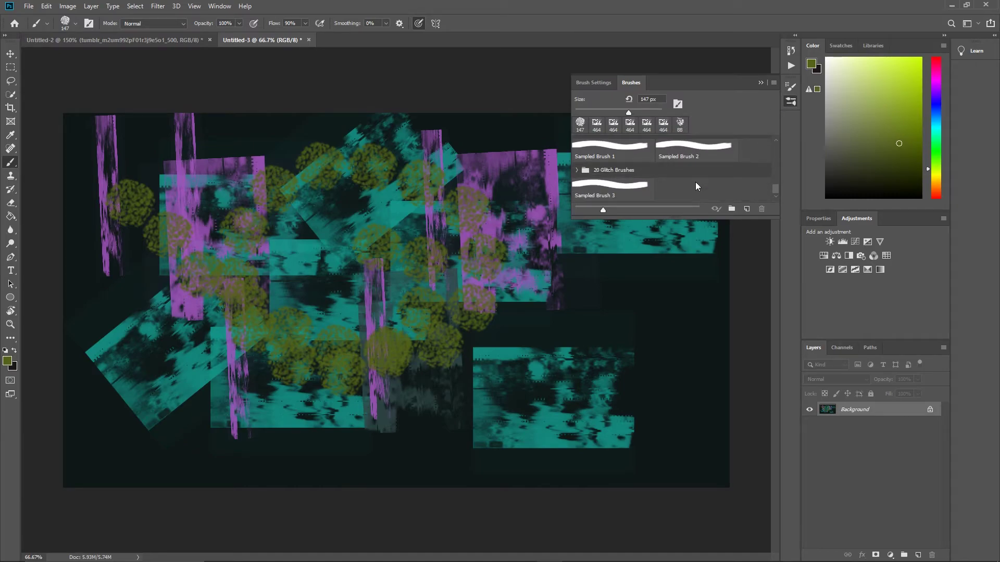
pyautogui.scroll(2, 672, 168)
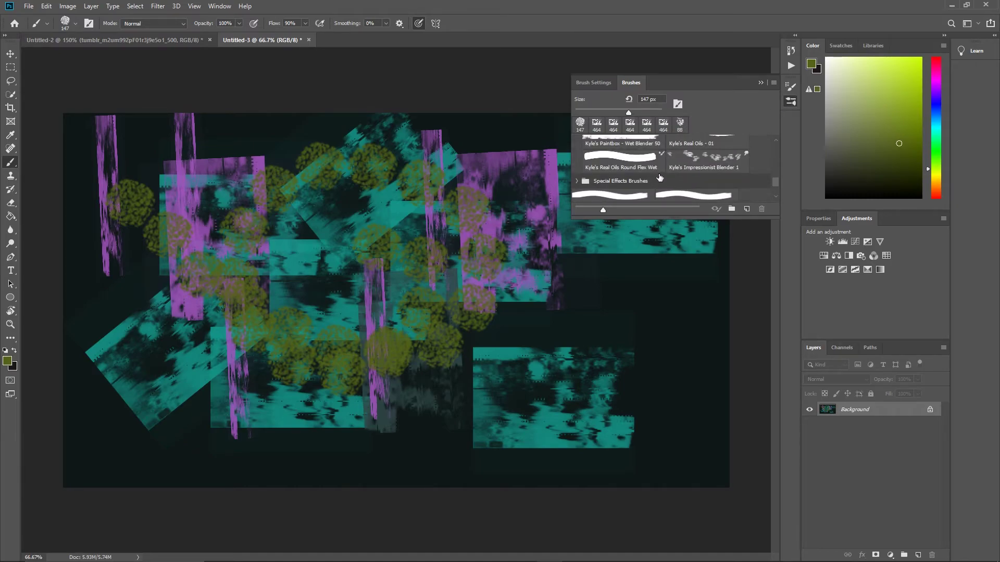
pyautogui.click(47, 6)
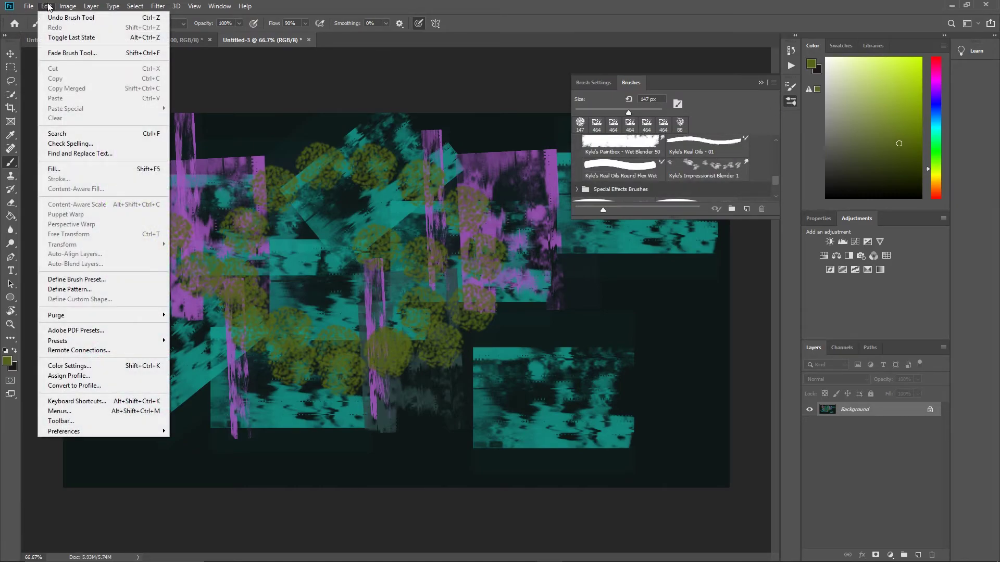
pyautogui.click(70, 281)
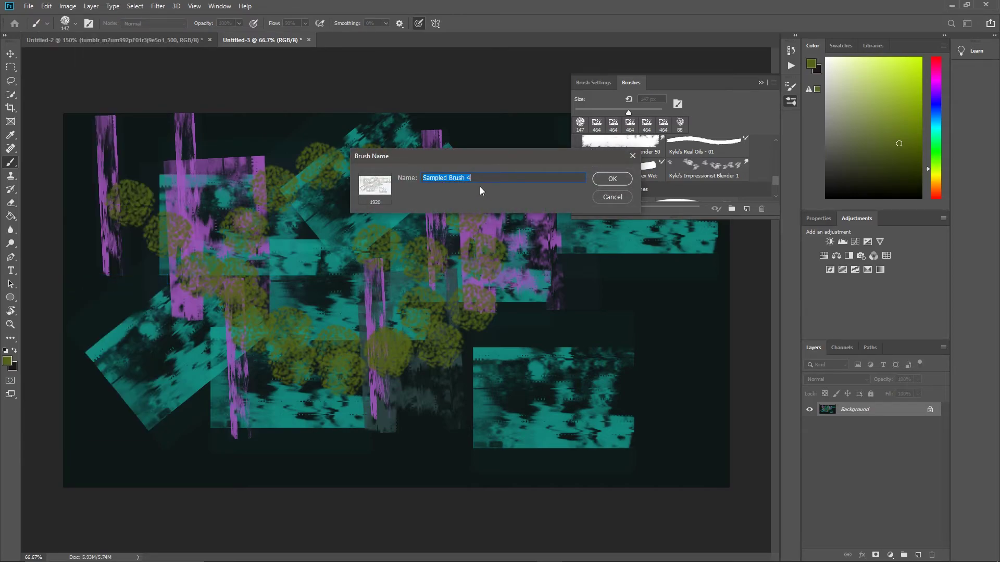
pyautogui.click(611, 179)
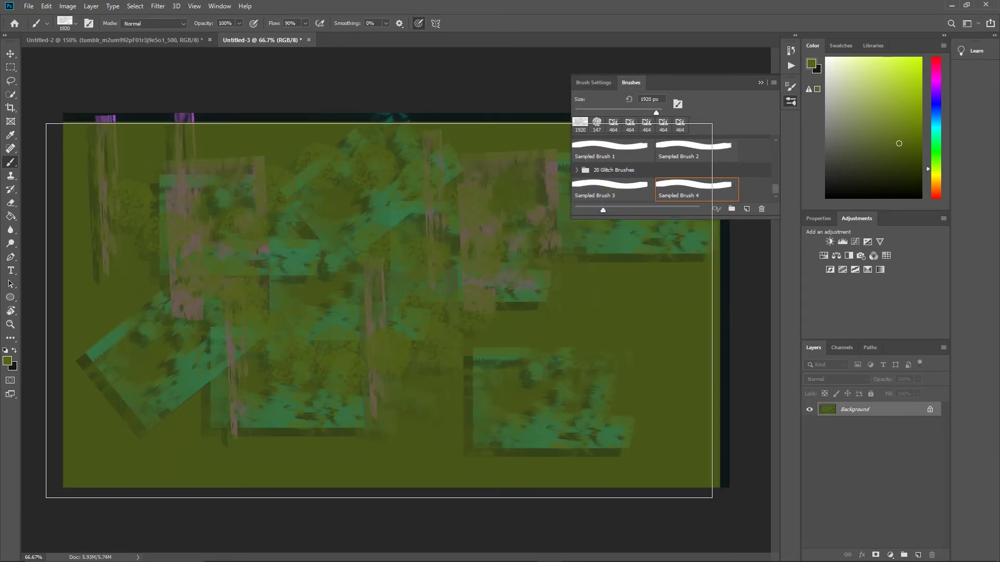
# Stamp Sampled Brush 4 over the canvas, try several tips, then reselect the 1920 px tip at 14% spacing
pyautogui.click(384, 309)
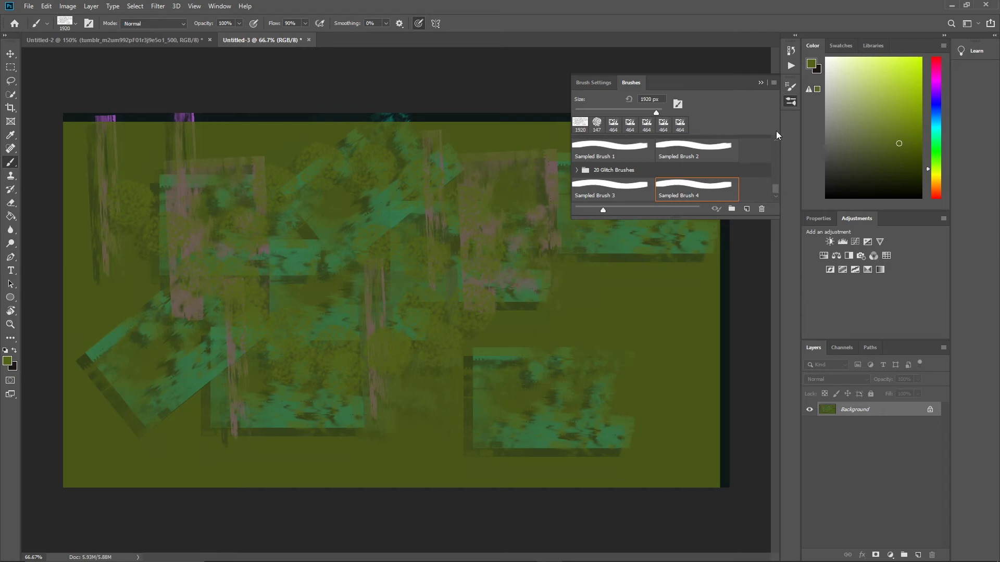
pyautogui.click(789, 88)
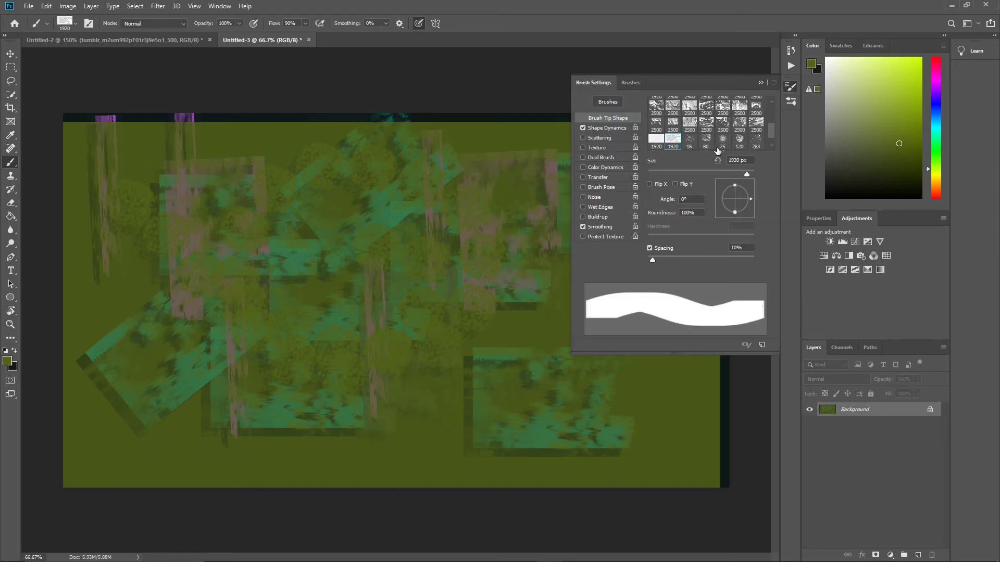
pyautogui.click(690, 123)
pyautogui.click(689, 139)
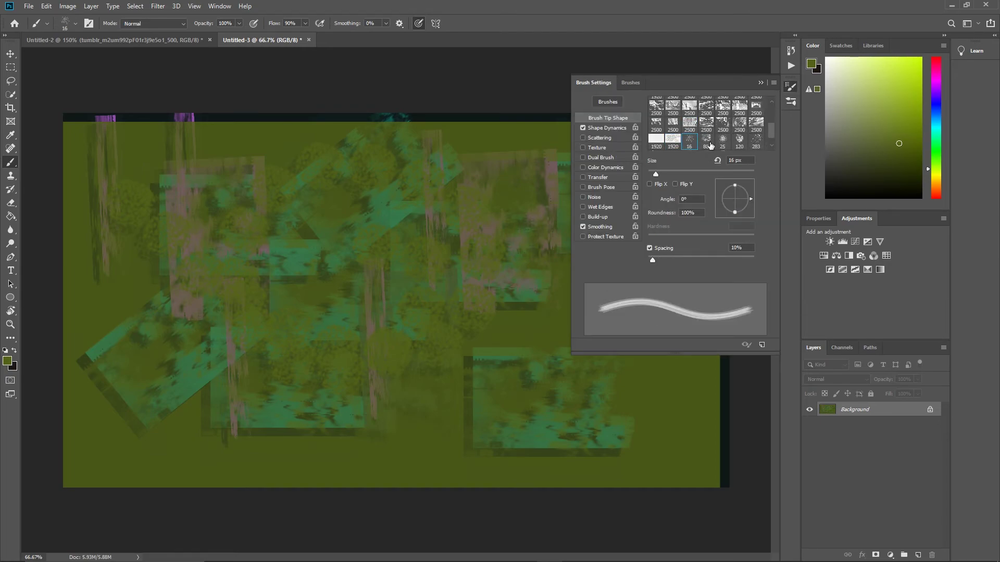
pyautogui.click(723, 139)
pyautogui.click(755, 141)
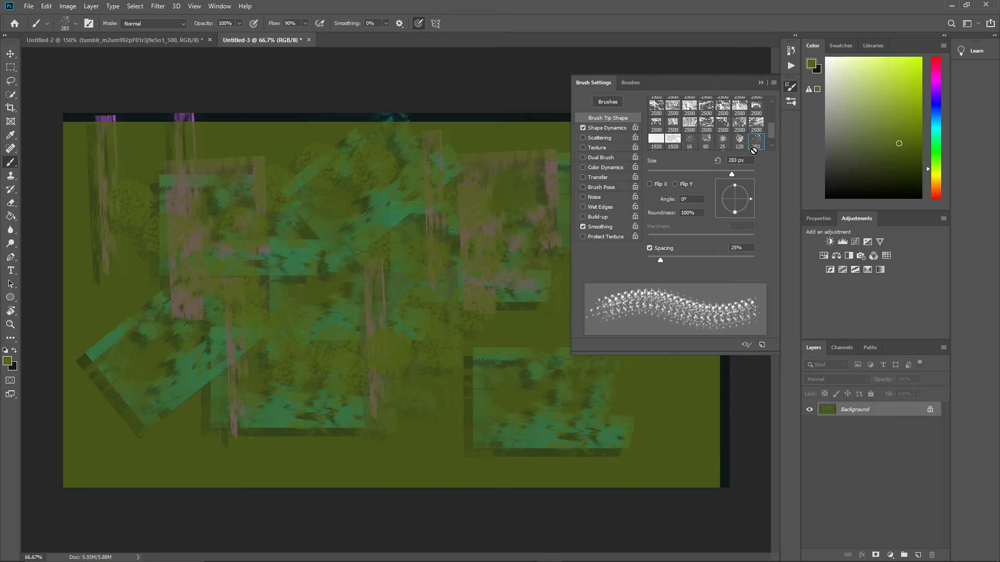
pyautogui.click(670, 140)
pyautogui.scroll(-1, 774, 128)
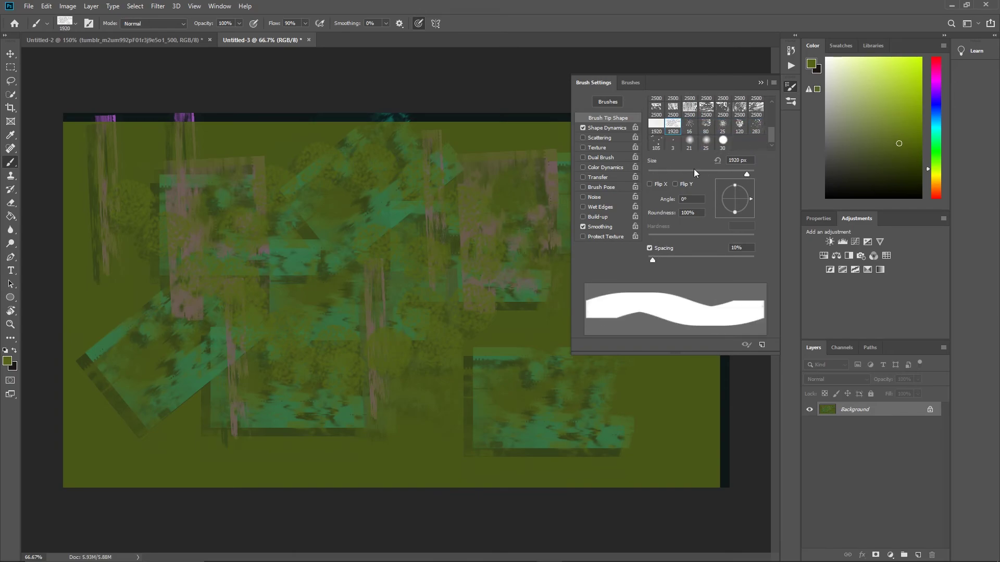
pyautogui.moveTo(650, 258)
pyautogui.mouseDown()
pyautogui.moveTo(723, 258)
pyautogui.moveTo(654, 256)
pyautogui.mouseUp()
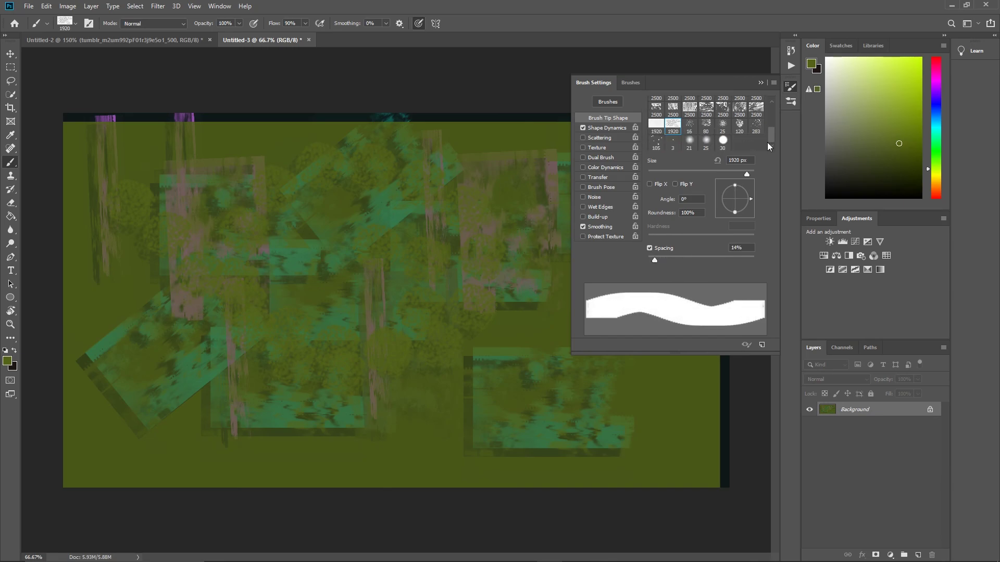